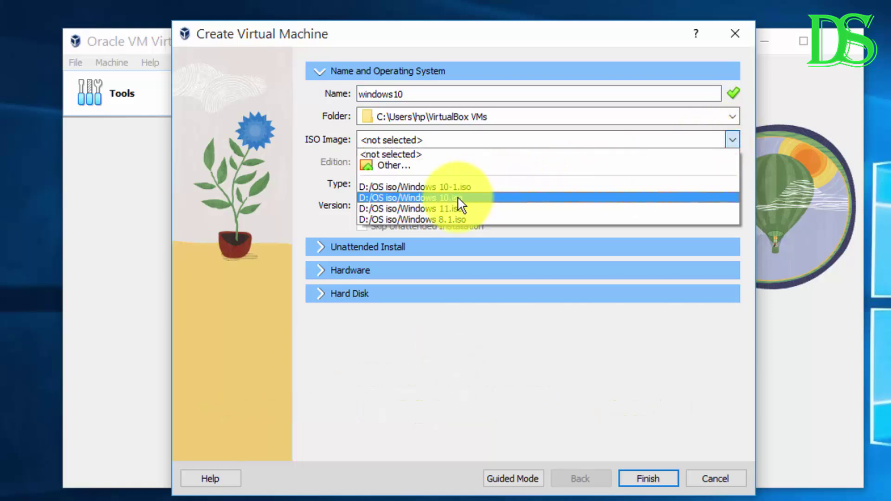
Select the Windows 10-1 ISO from the OS iso folder on drive D as the virtual machine's ISO image
click(423, 166)
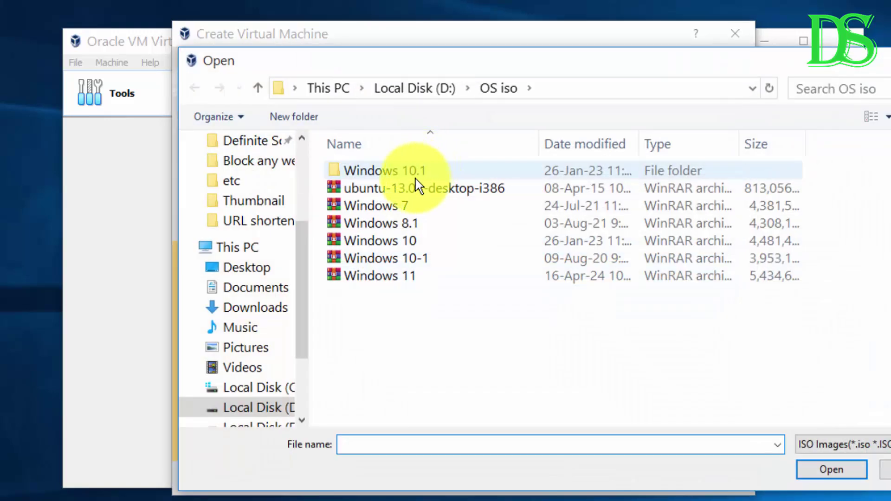
click(399, 257)
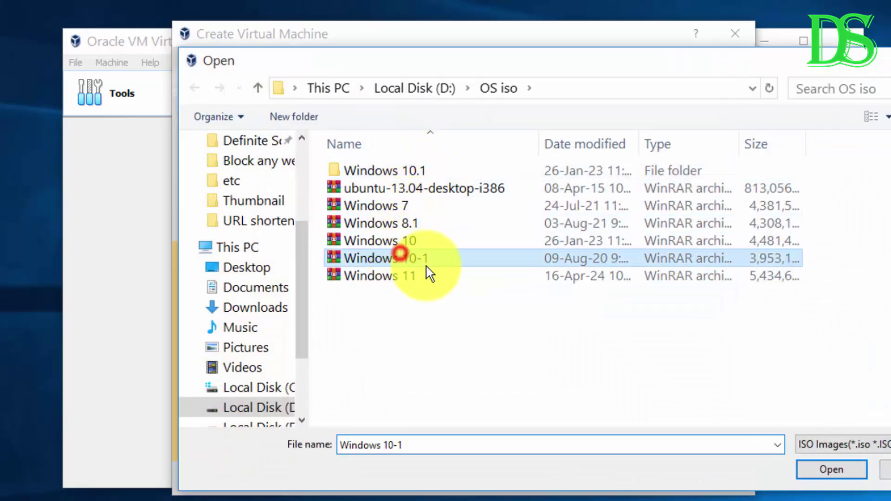
click(818, 468)
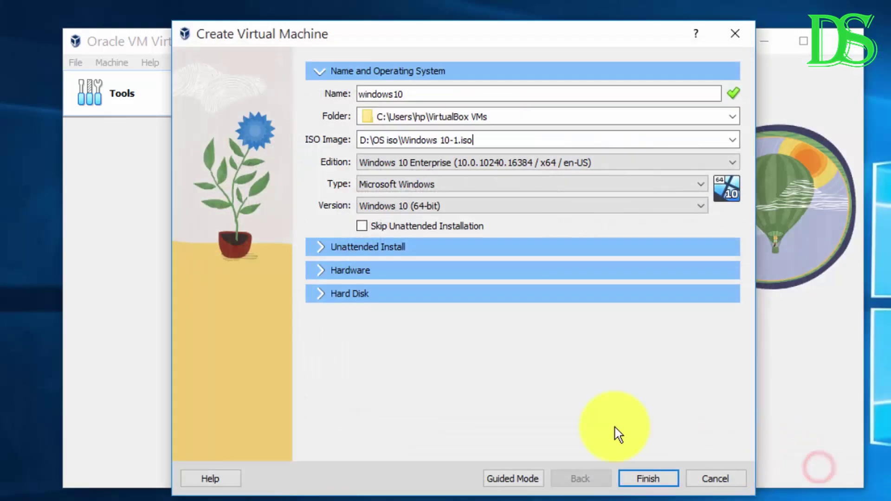
Review the memory and virtual disk settings, assign 2 processors, and finish creating the windows10 virtual machine
click(325, 271)
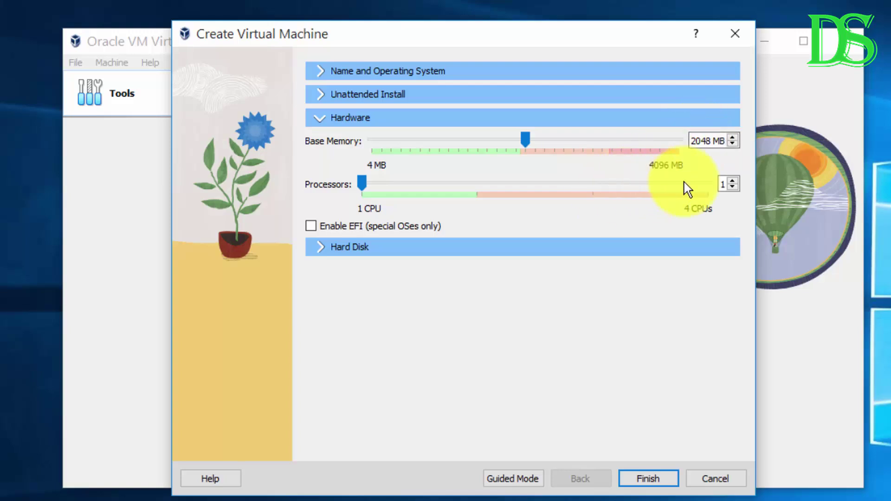
click(322, 247)
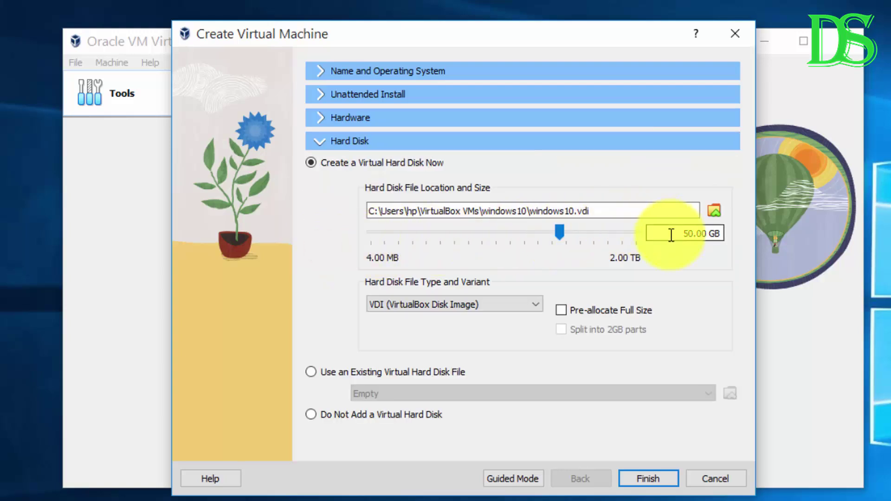
click(320, 120)
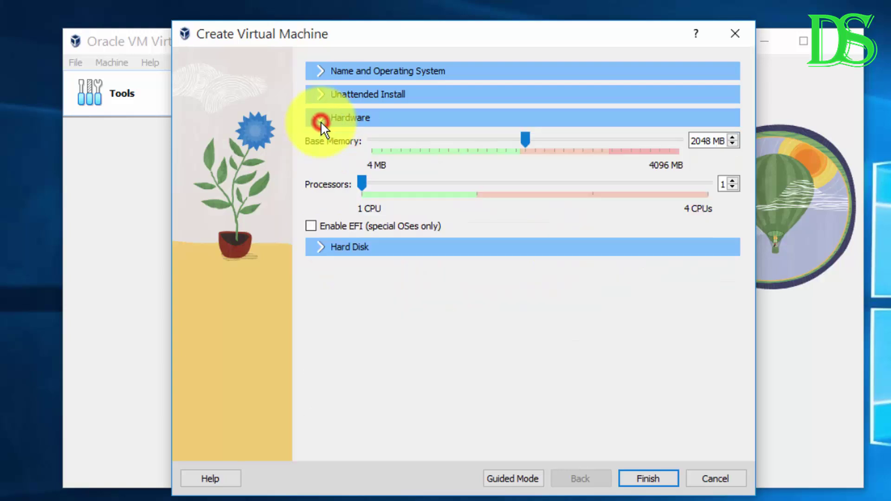
click(733, 181)
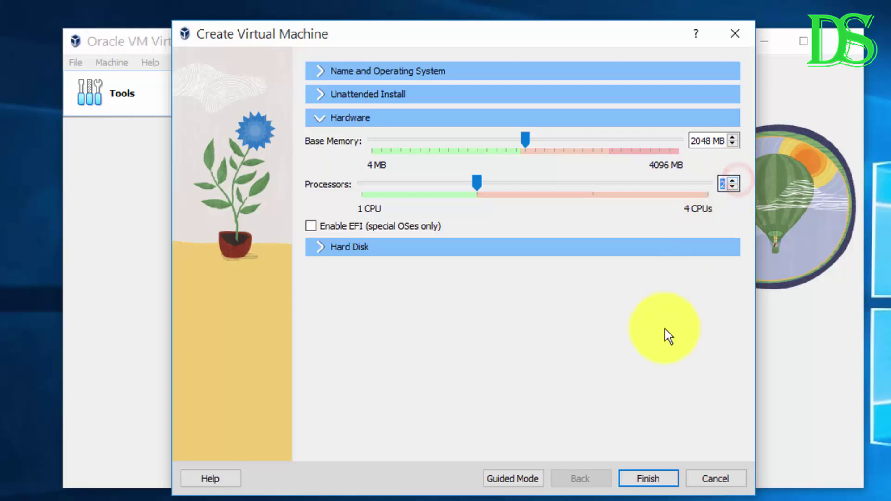
click(646, 479)
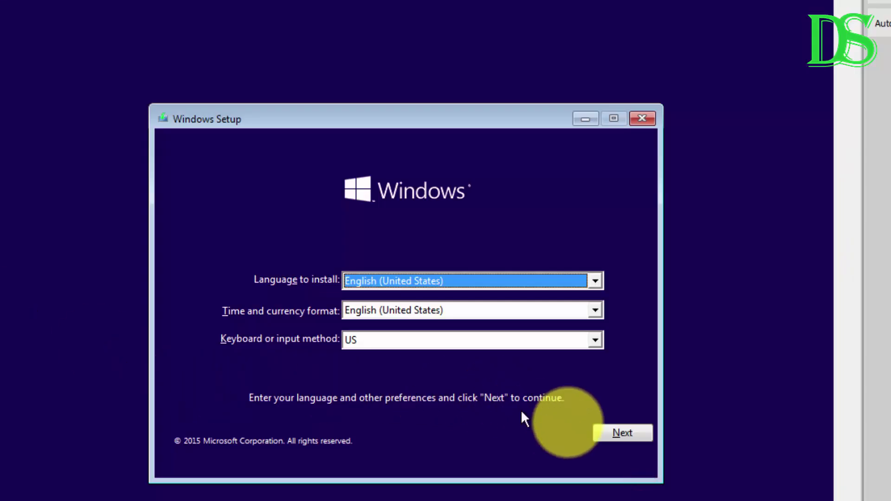
Start the Windows installation with English (United States) and the US keyboard, and accept the license terms
click(622, 431)
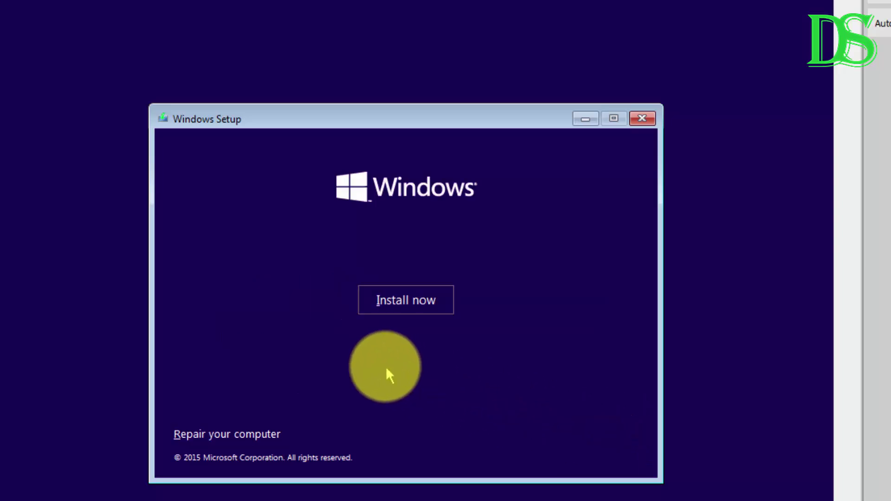
click(388, 303)
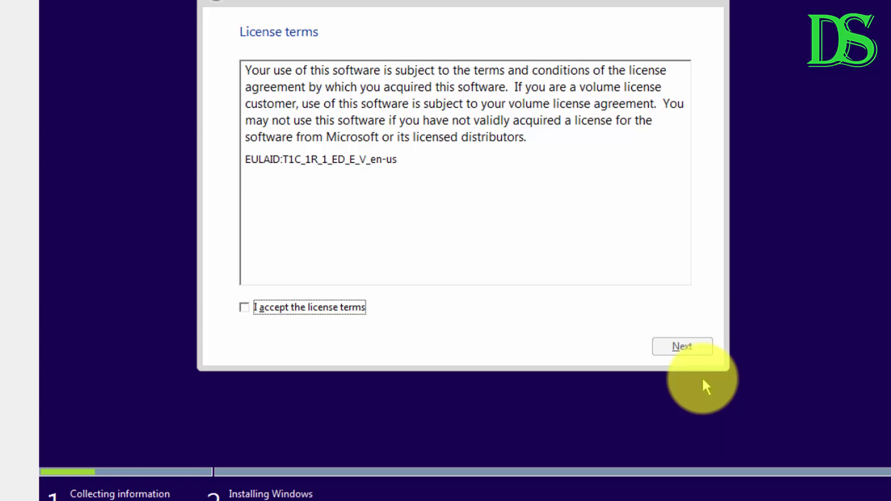
click(344, 308)
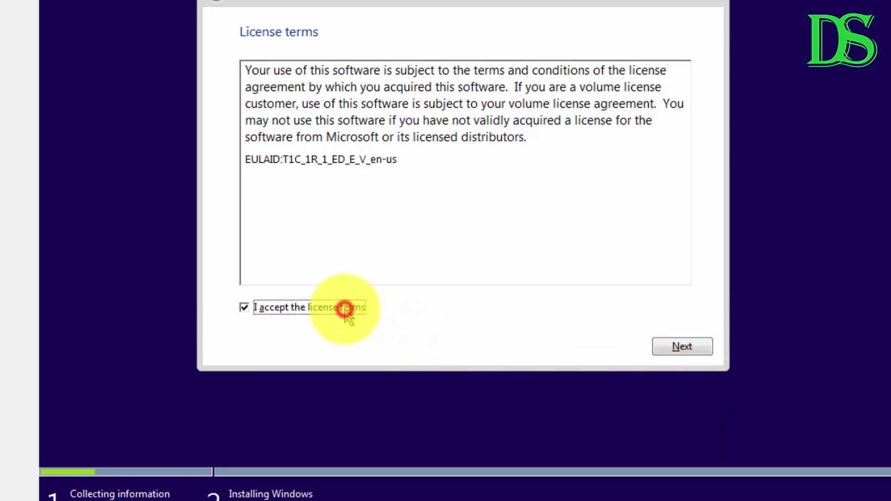
click(674, 352)
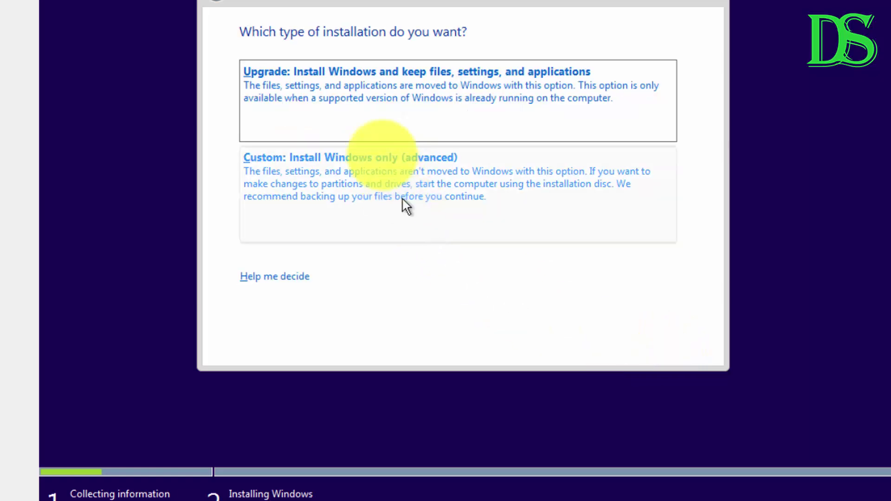
Choose the custom Windows-only installation and create a new 51200 MB partition from Drive 0's unallocated space, allowing the extra system partition
click(418, 176)
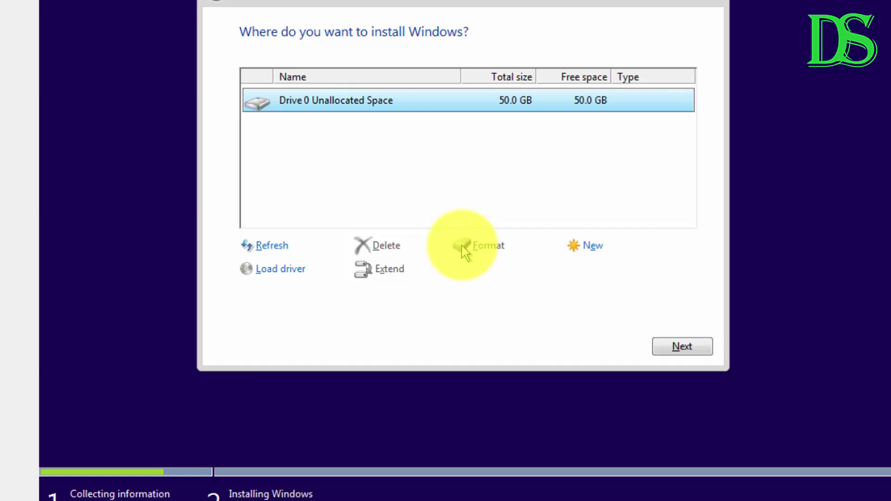
click(590, 242)
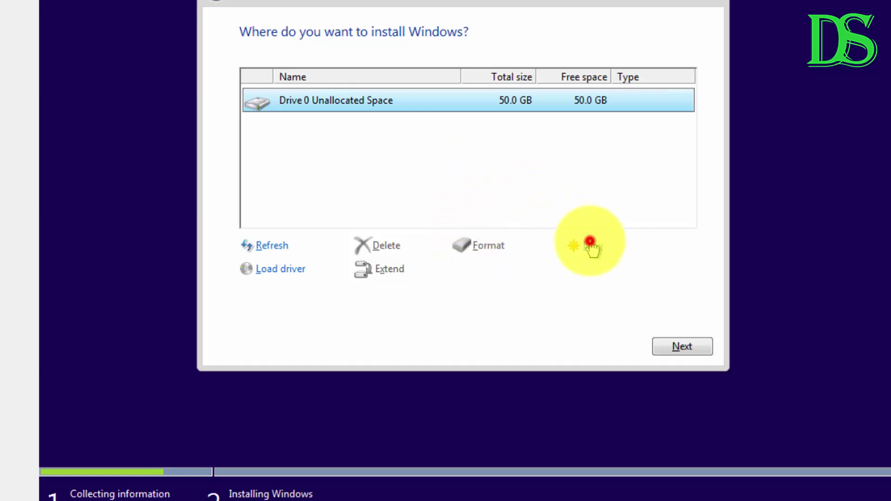
click(627, 266)
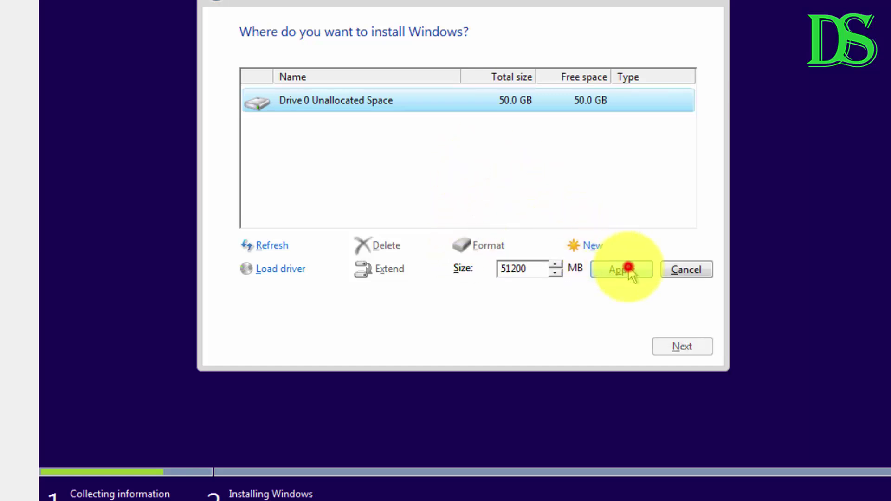
click(572, 272)
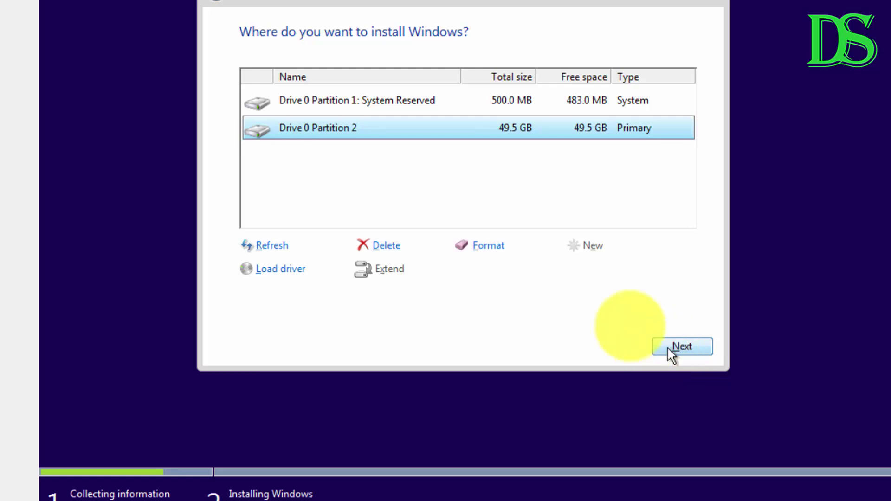
Format Drive 0 Partition 2 and start installing Windows on it
click(488, 246)
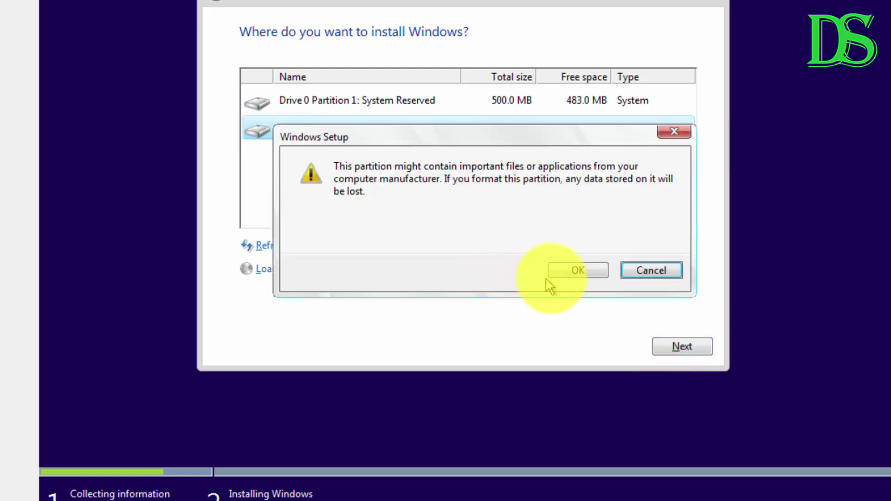
click(569, 271)
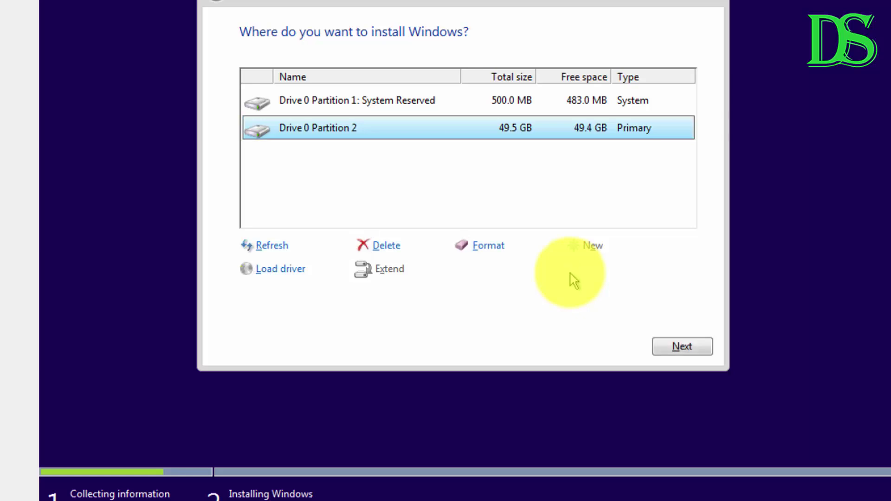
click(673, 347)
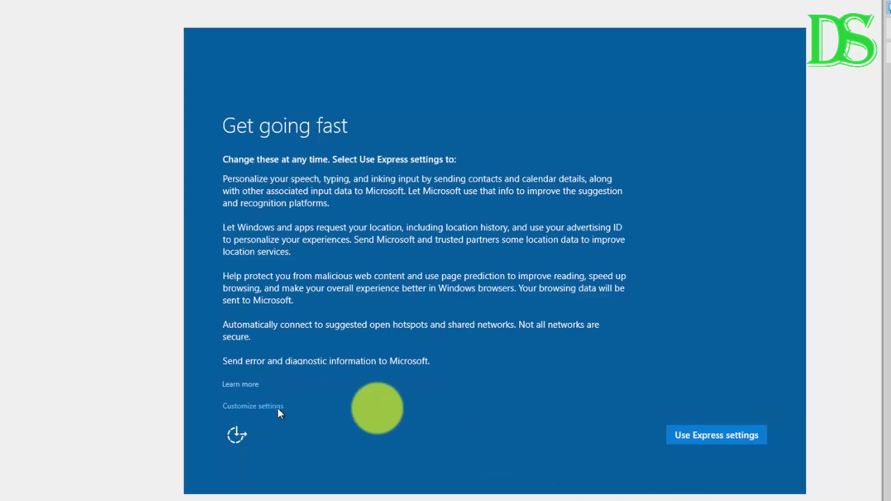
Accept the express settings and create a PC account with the user name Definite Solutions and no password
click(697, 436)
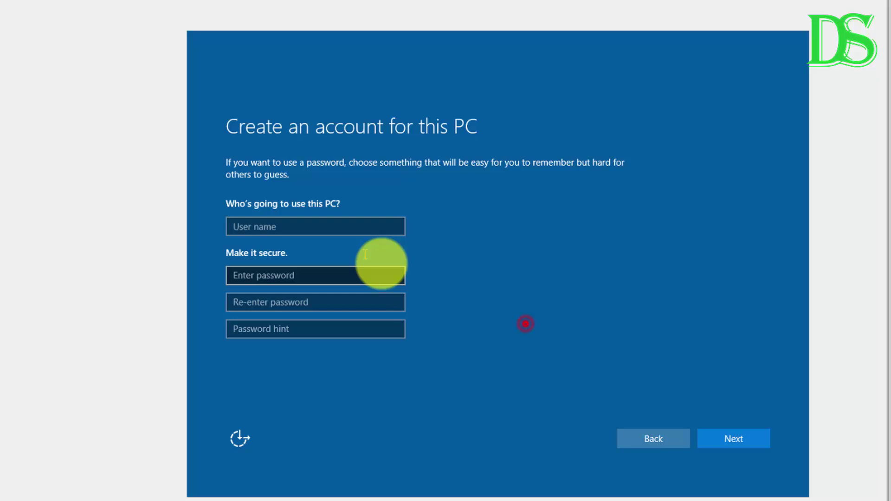
click(330, 228)
text(Definite Solutions)
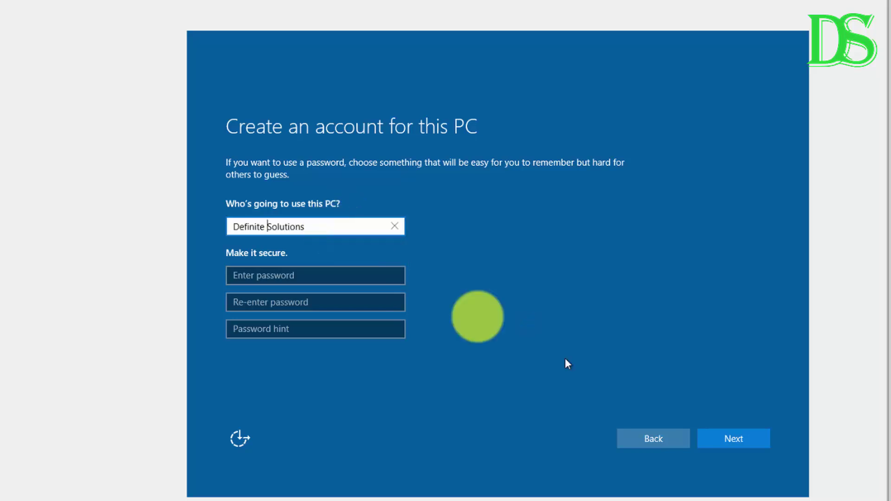
click(710, 438)
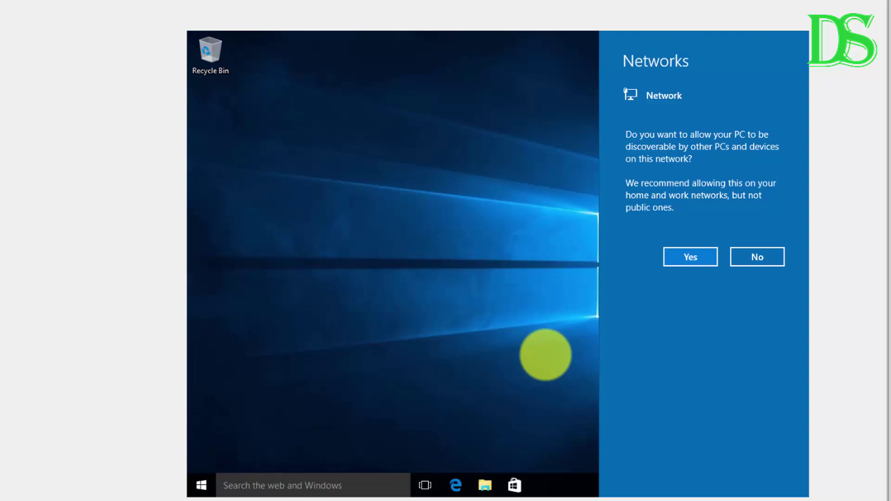
Decline making the PC discoverable on the network and switch the virtual machine window to full-screen mode
click(751, 258)
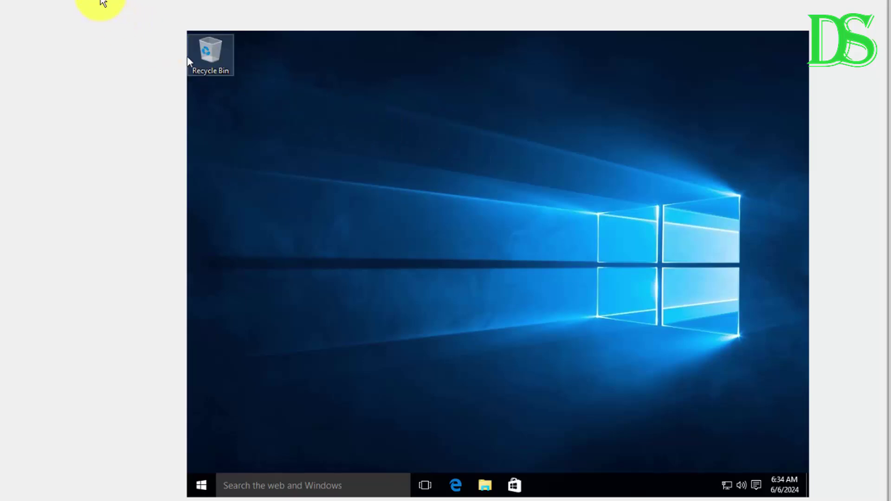
click(101, 1)
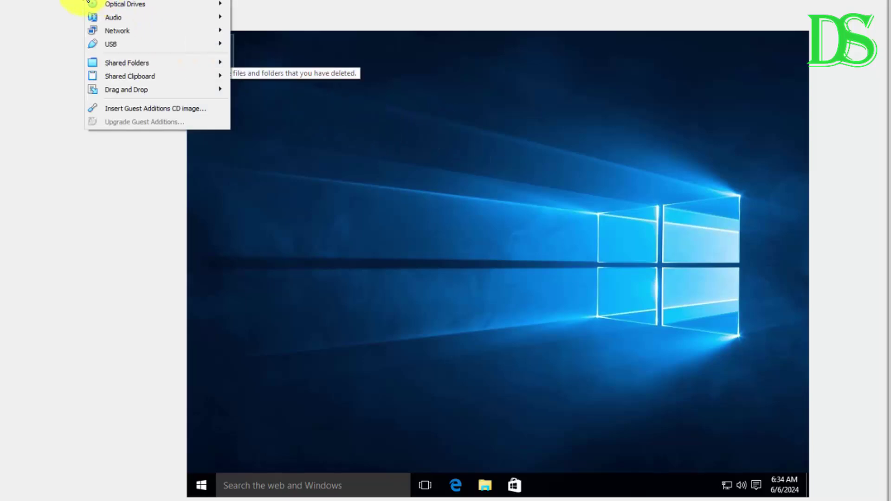
mouse_move(50, 1)
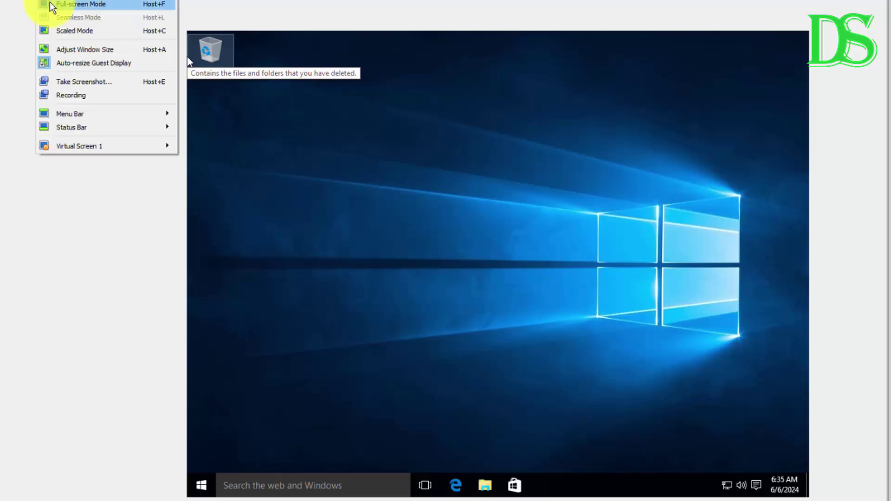
click(49, 3)
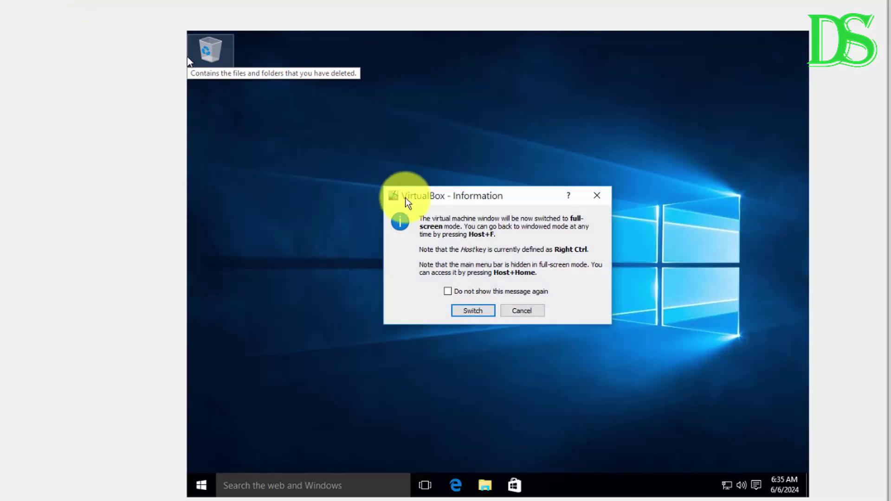
click(477, 310)
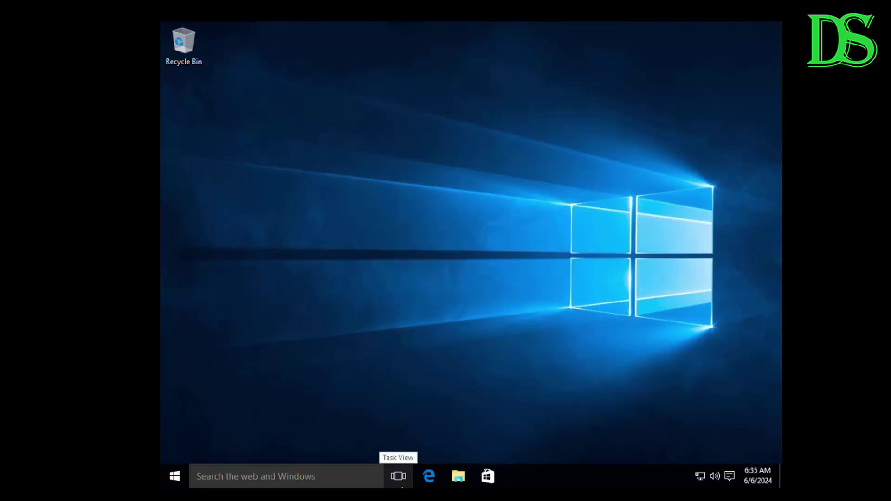
Switch the virtual machine from full-screen to scaled mode and dismiss all notifications in its window
key(ctrl+Home)
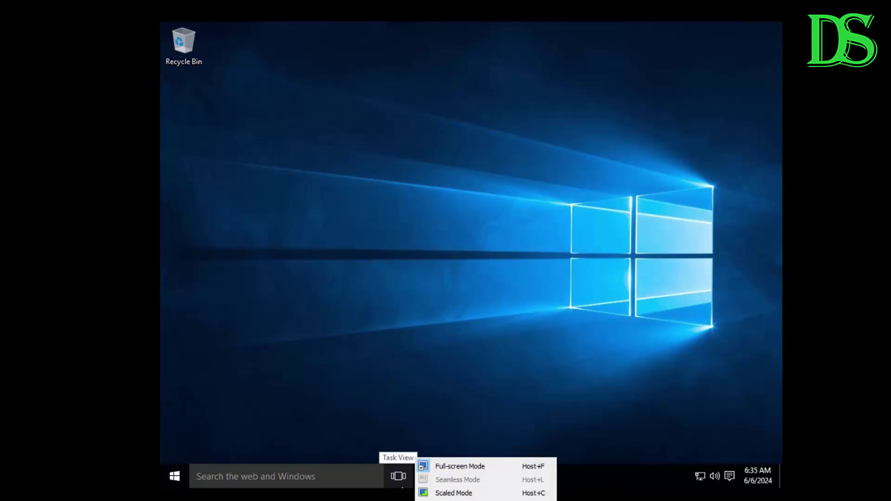
click(476, 493)
click(449, 310)
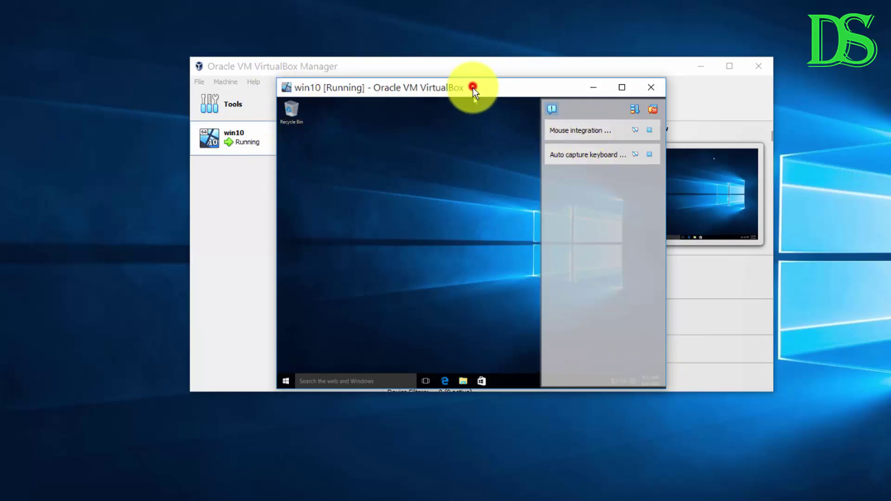
drag(472, 87, 468, 107)
click(648, 128)
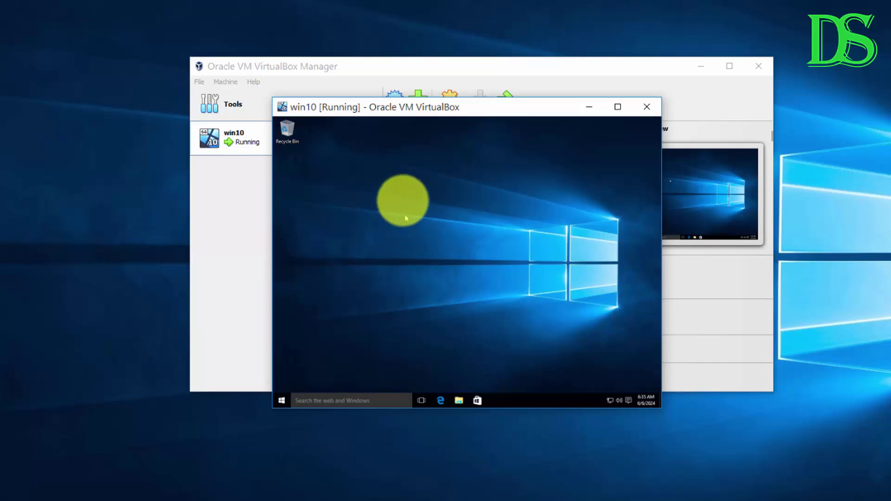
right_click(374, 106)
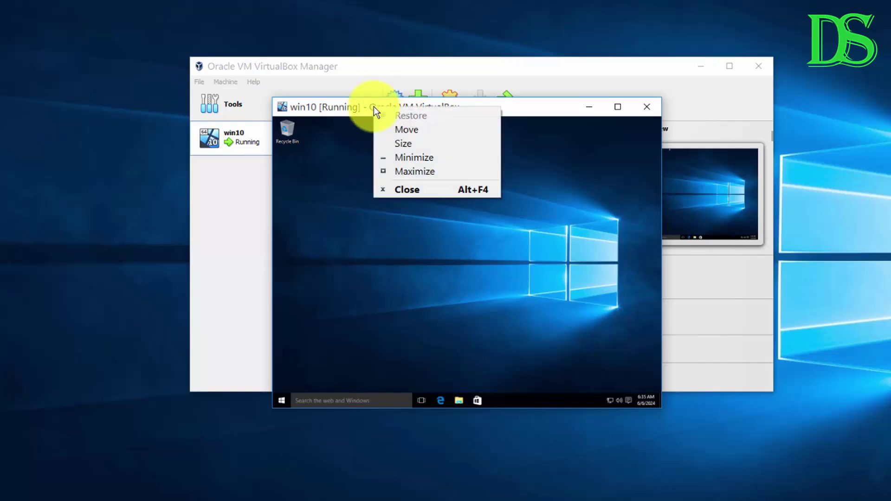
click(461, 276)
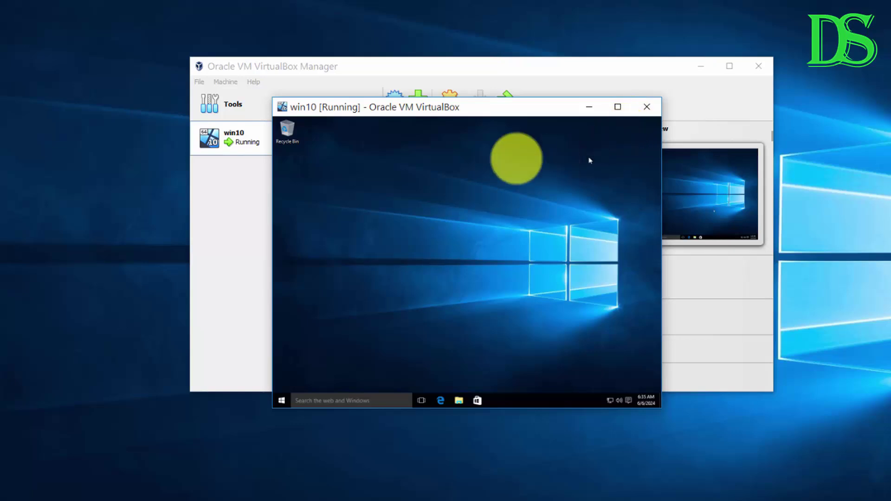